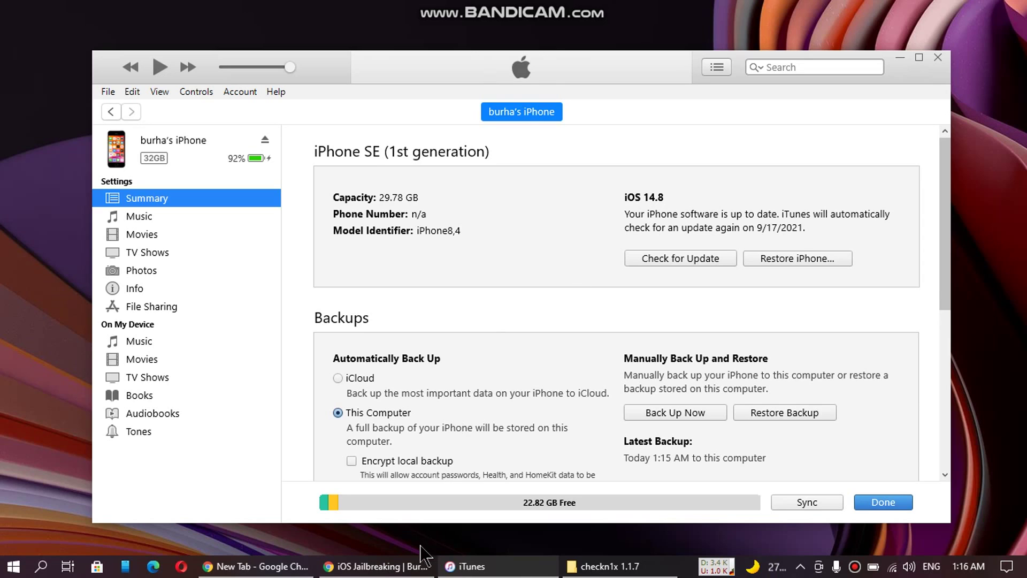
Bring up the checkn1x 1.1.7 folder and point out balenaEtcher Portable and the checkn1x ISO
left_click(609, 566)
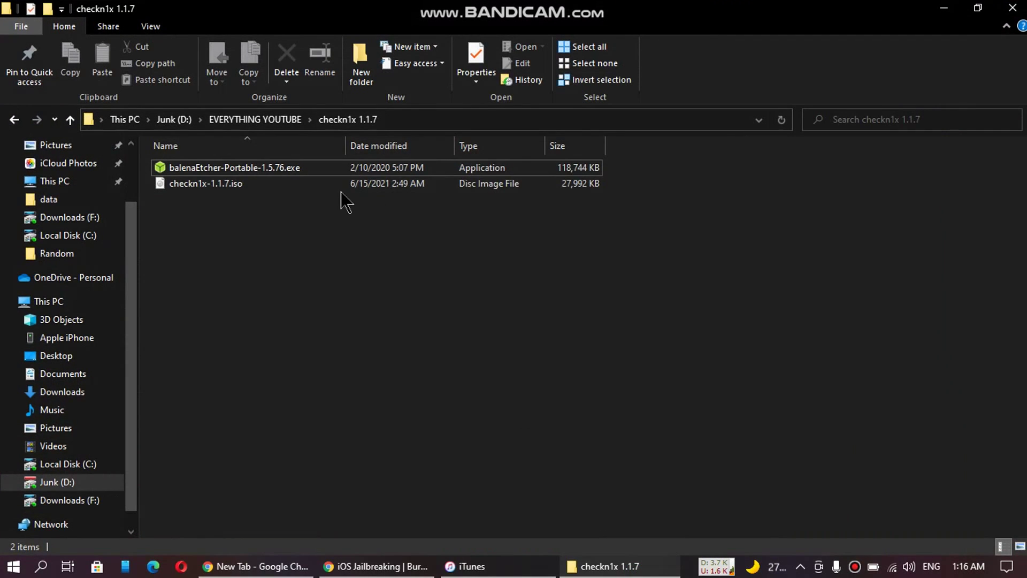
left_click(210, 167)
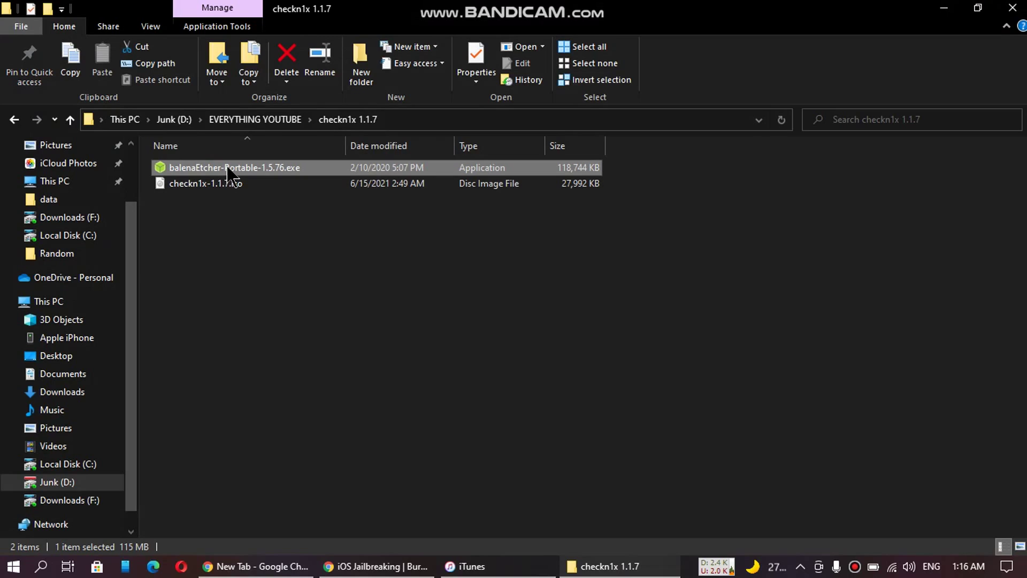
left_click(200, 186)
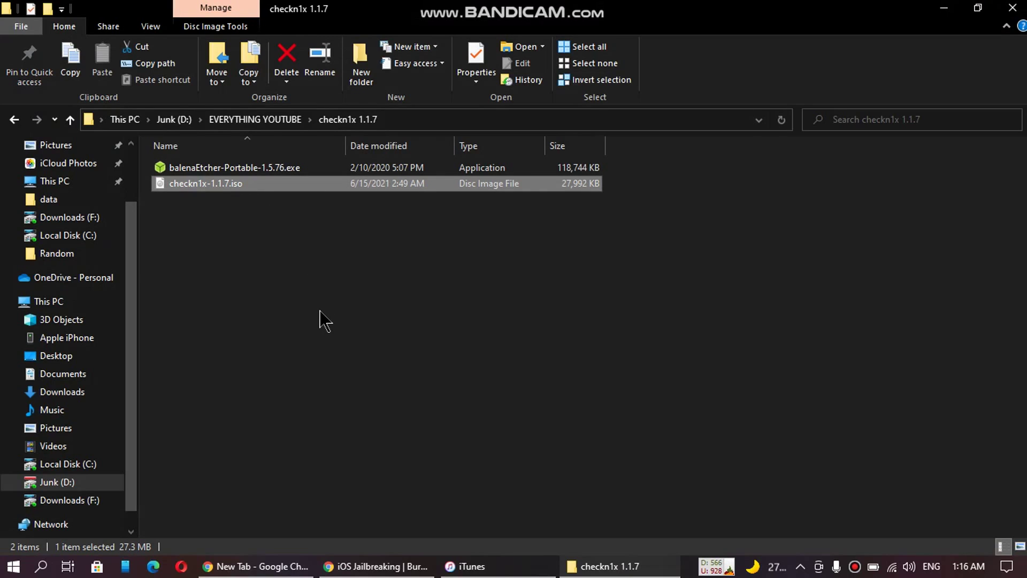
Open the checkn1x 1.1.7 GitHub releases page via the blog's ISO download link, then return to the blog
left_click(377, 566)
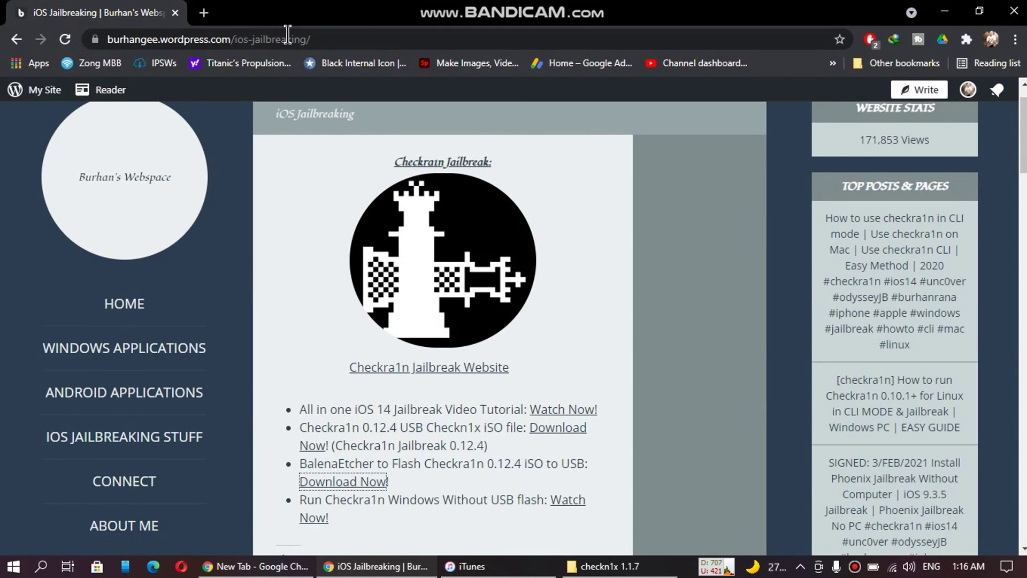
left_click(283, 38)
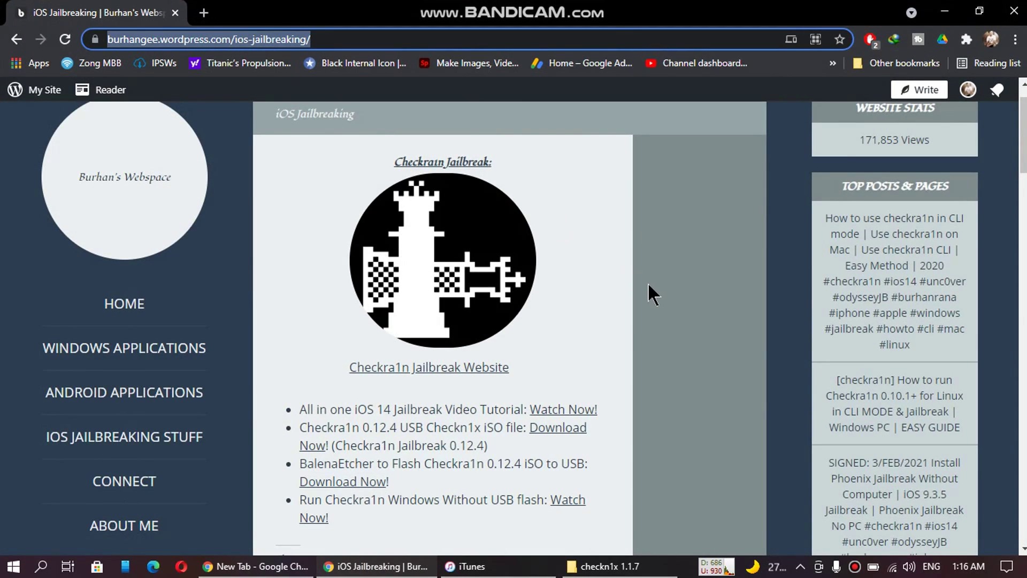
scroll(647, 281, "down", 1)
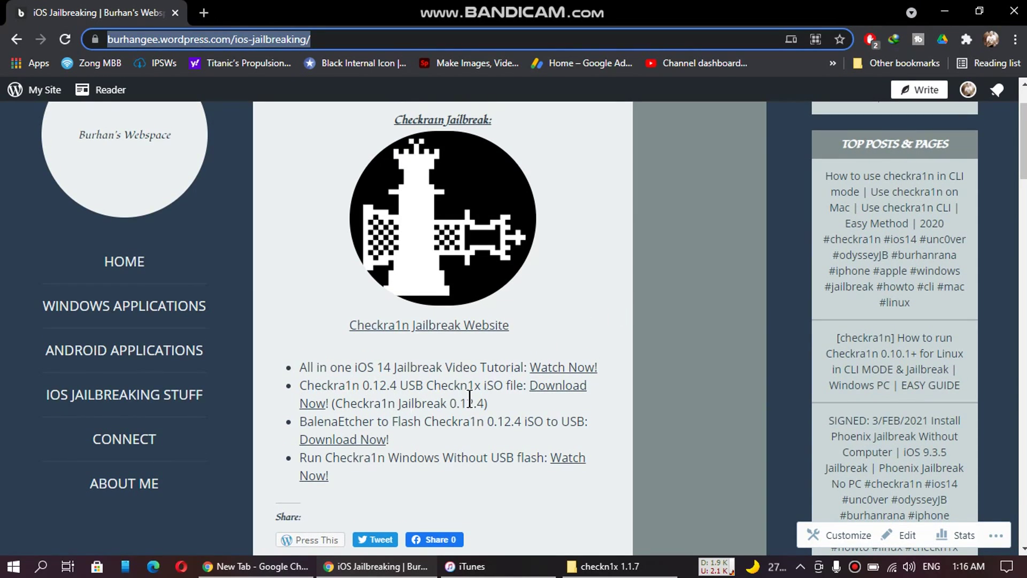
left_click(545, 391)
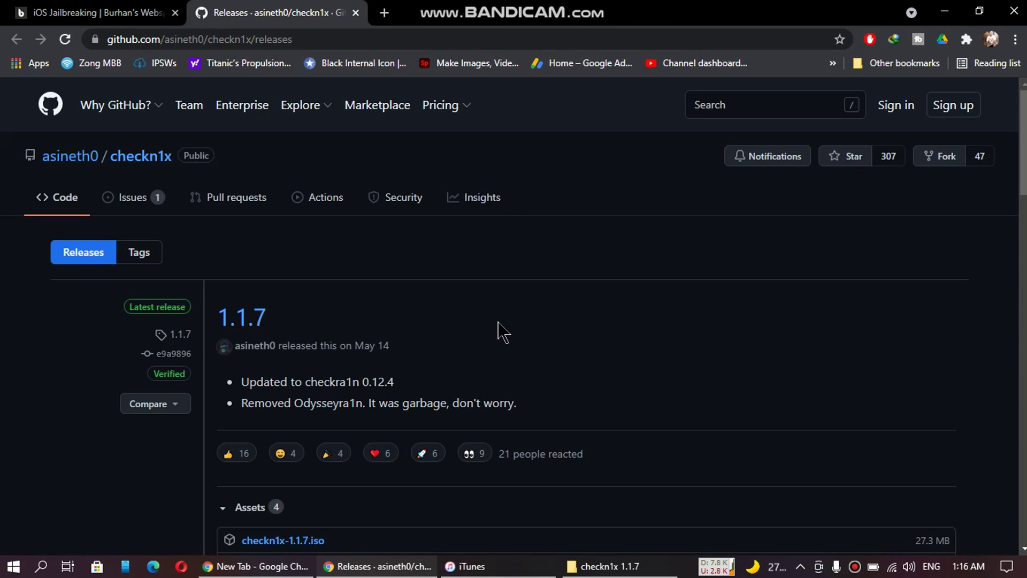
scroll(631, 366, "down", 2)
scroll(632, 365, "down", 2)
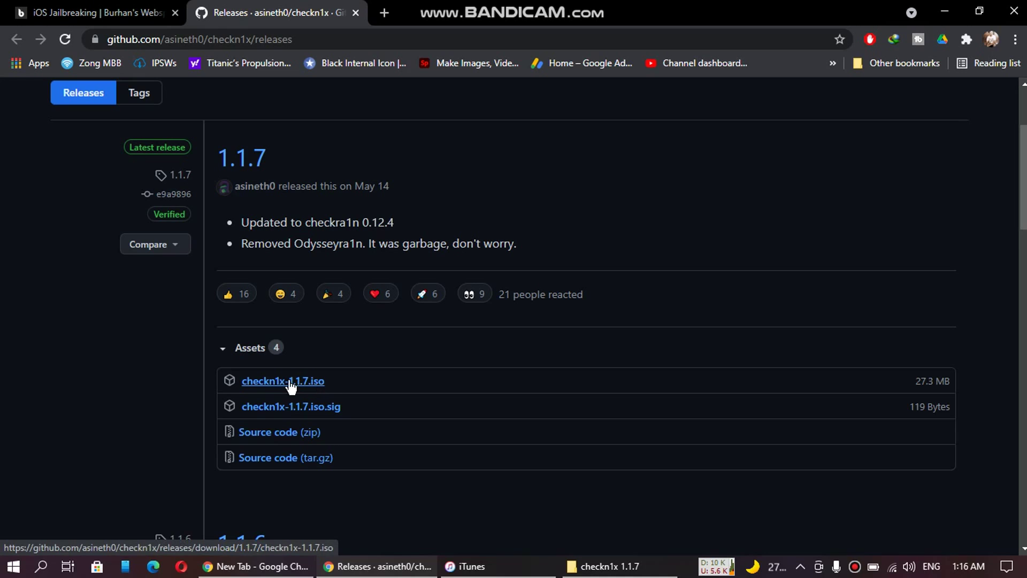
left_click(97, 12)
scroll(623, 386, "down", 1)
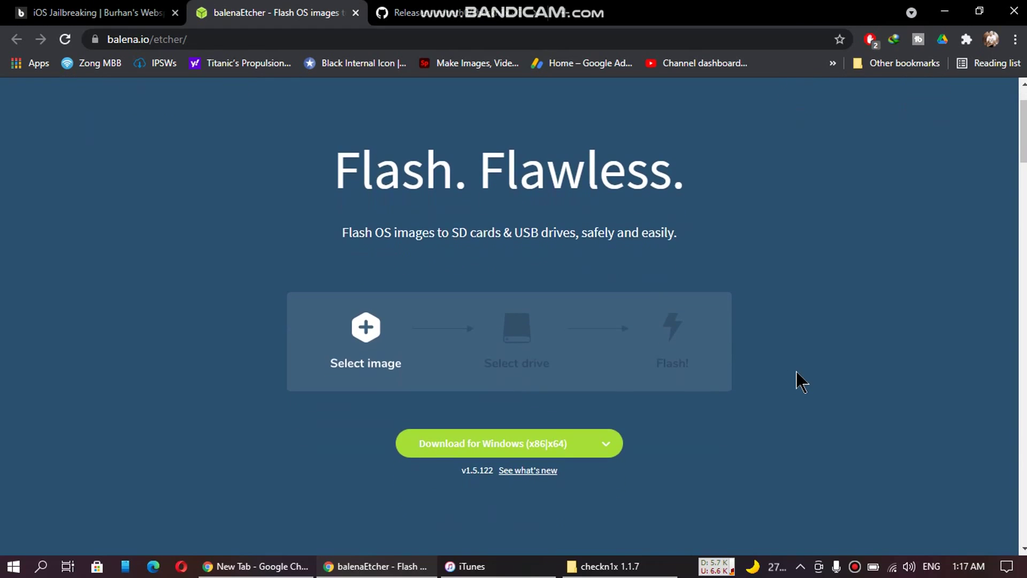
Show the Windows Etcher builds, including the portable one, then return to the checkn1x folder
left_click(604, 444)
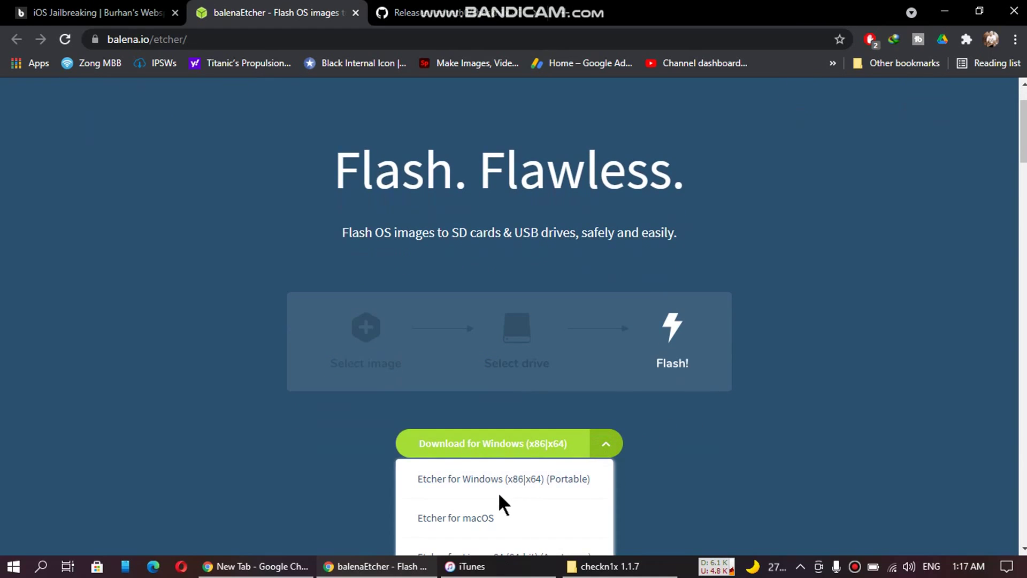
left_click(609, 566)
Launch balenaEtcher Portable from the checkn1x folder as administrator
left_click(289, 245)
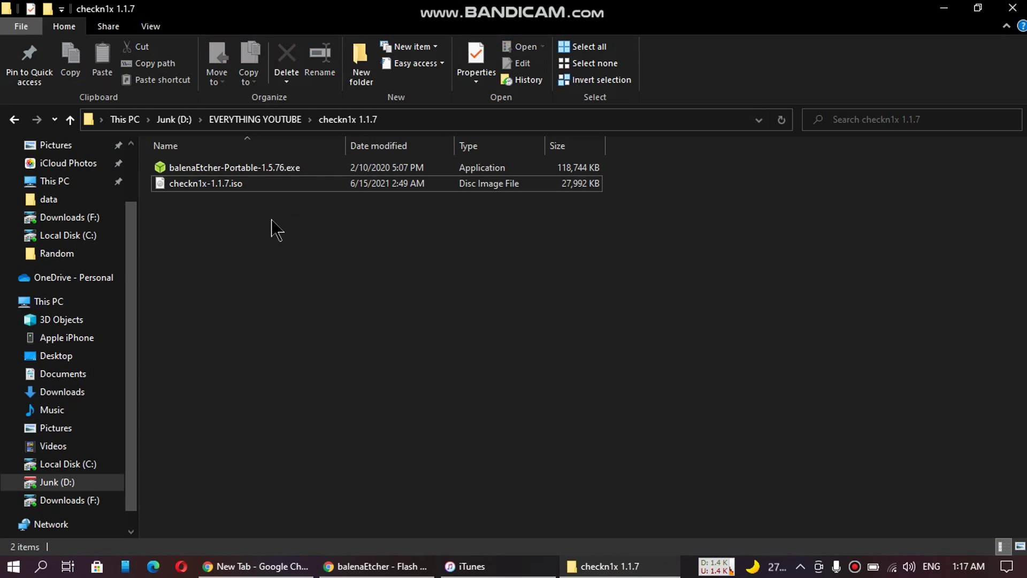
right_click(215, 167)
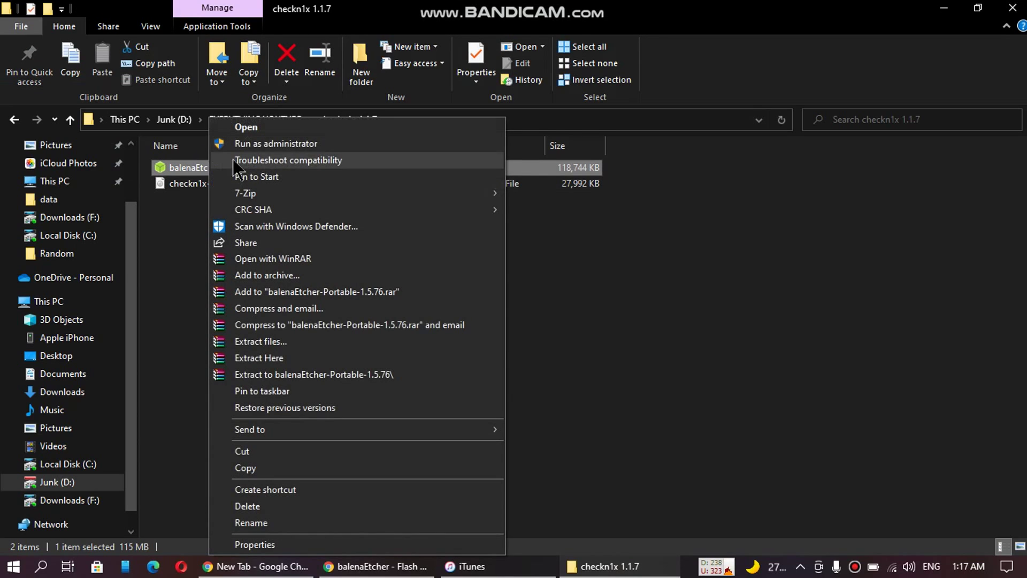
left_click(297, 144)
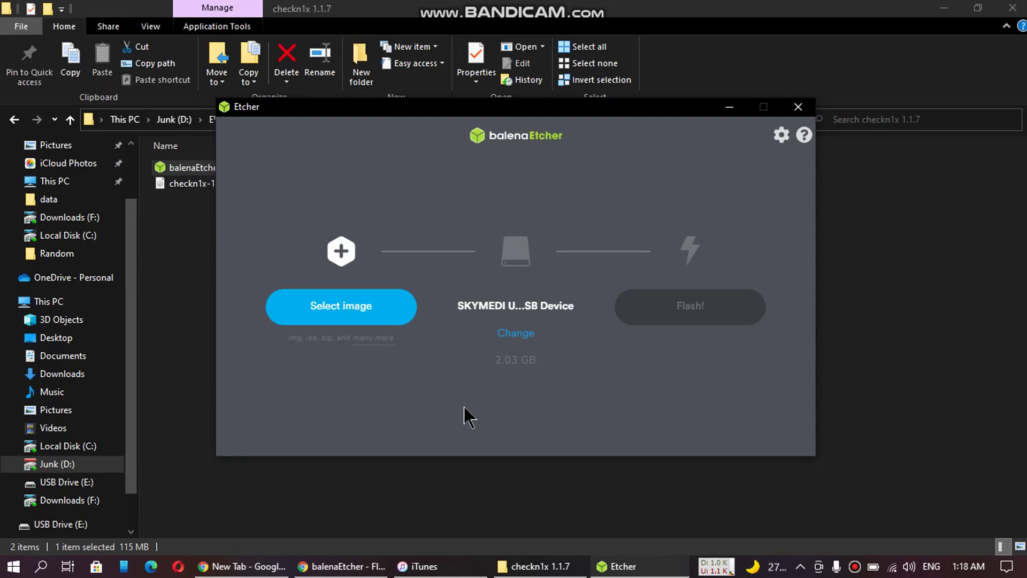
Flash checkn1x-1.1.7.iso to the SKYMEDI USB drive and close Etcher once complete
left_click(345, 313)
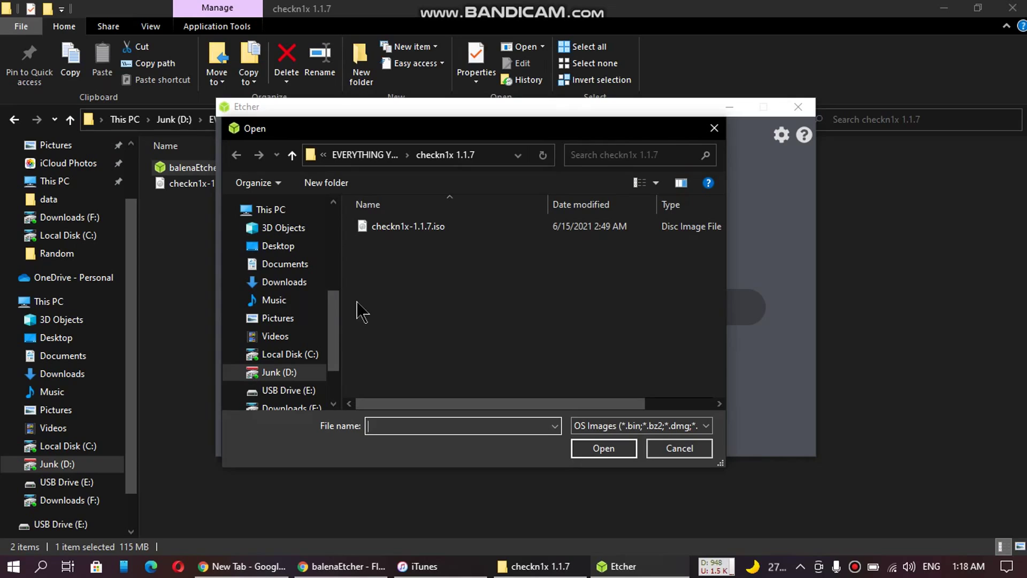
left_click(417, 226)
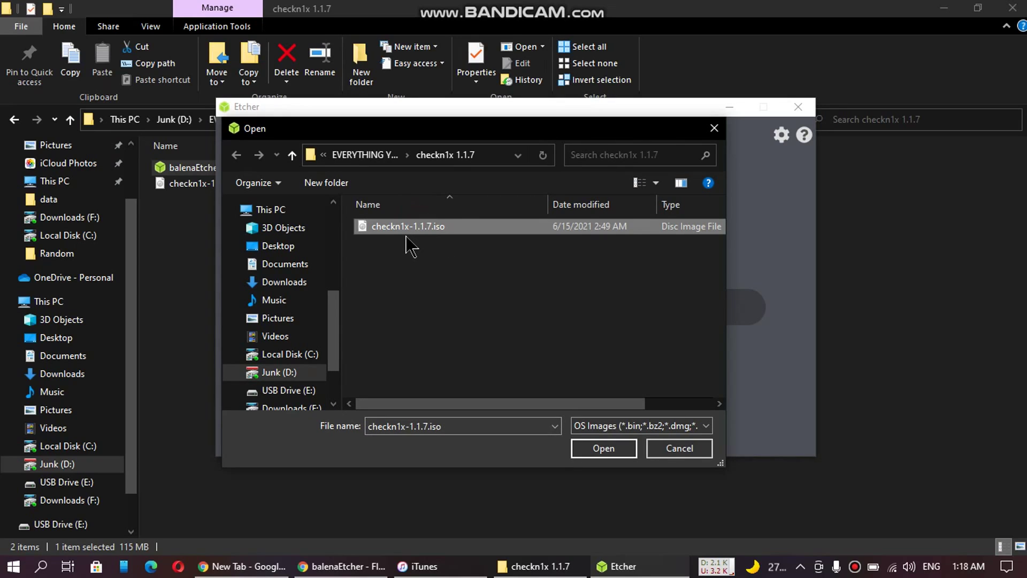
left_click(604, 449)
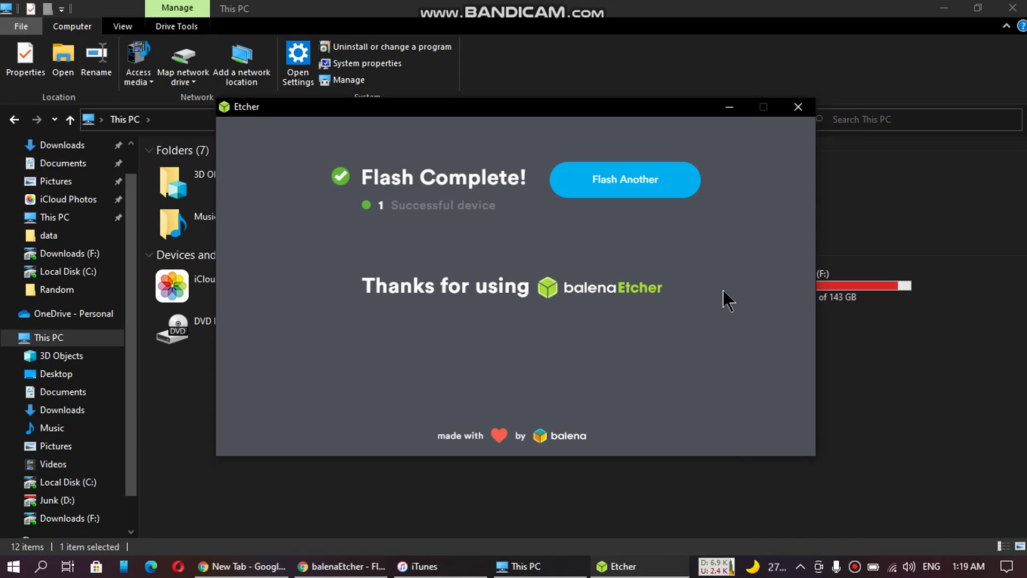
left_click(797, 107)
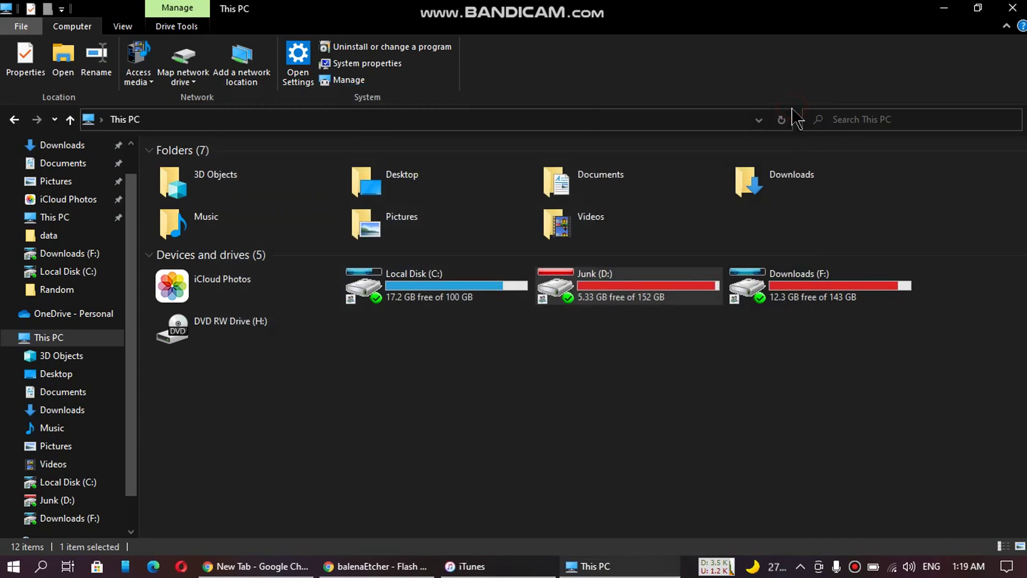
left_click(944, 8)
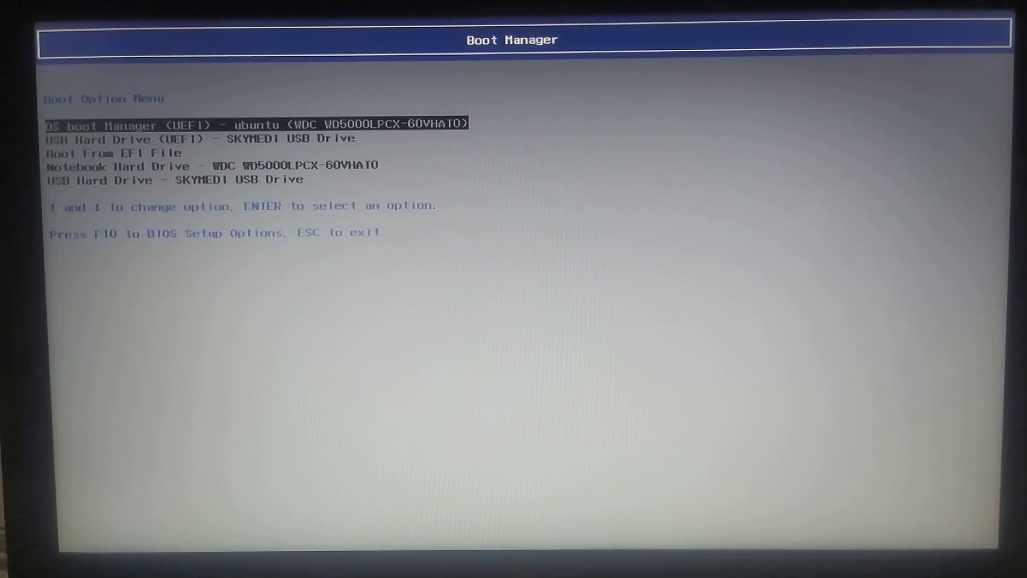
Highlight 'USB Hard Drive - SKYMEDI USB Drive' in the Boot Option Menu
key("Down")
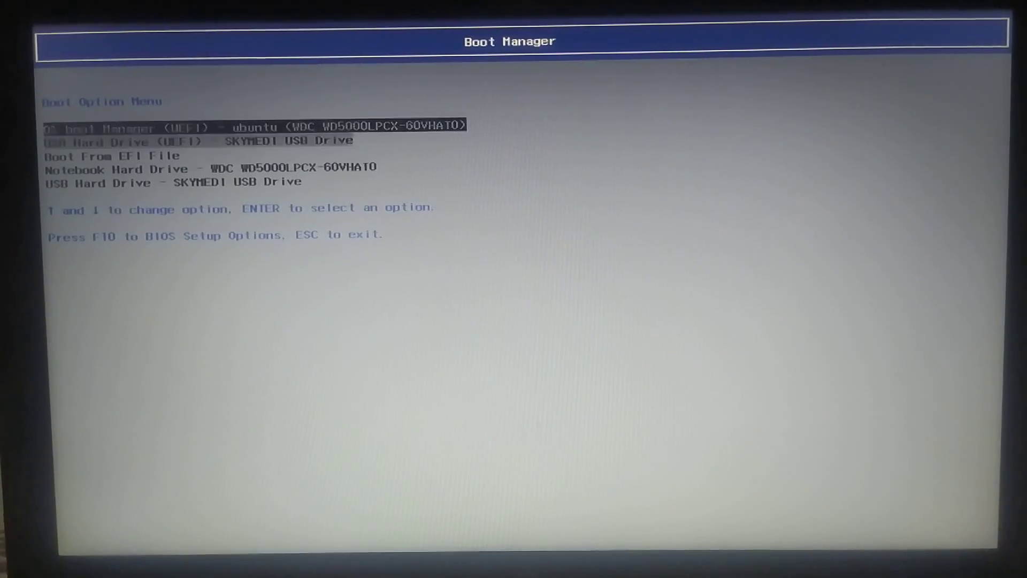
key("Down")
key("Down")
key("Down")
key("Up")
key("Down")
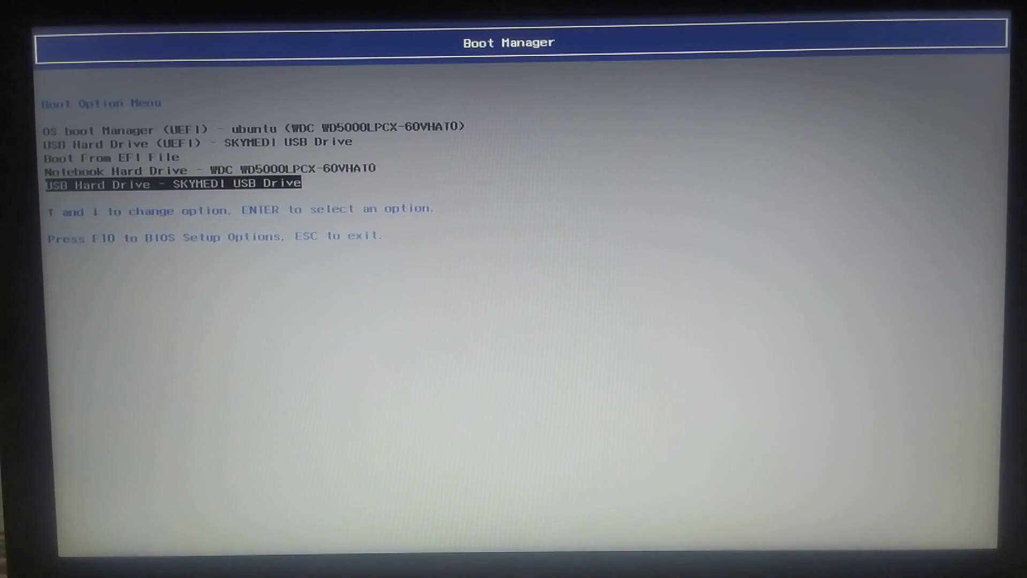
key("Up")
key("Down")
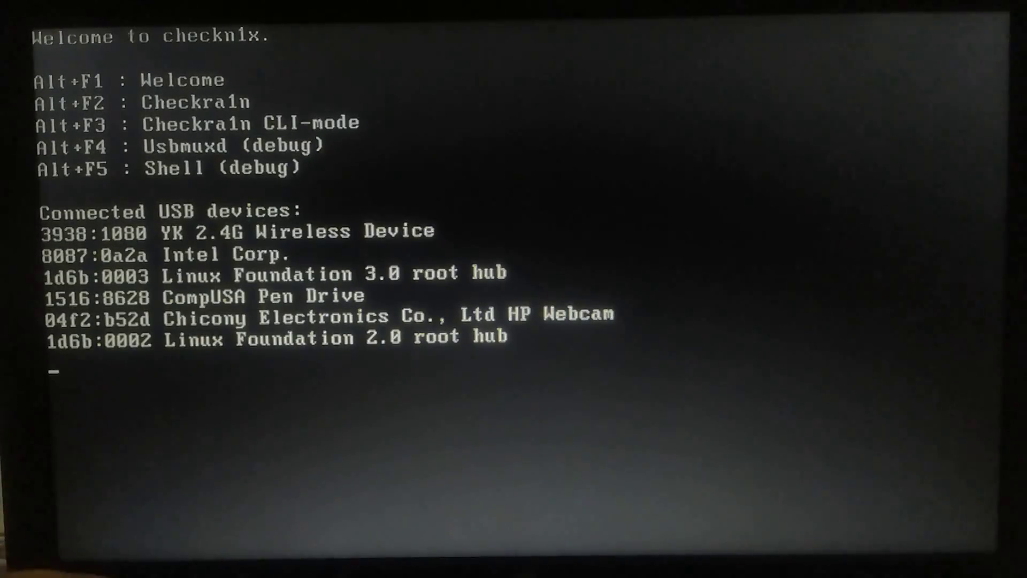
Switch to the checkra1n console with Alt+F2 after checkn1x boots
key("alt+F2")
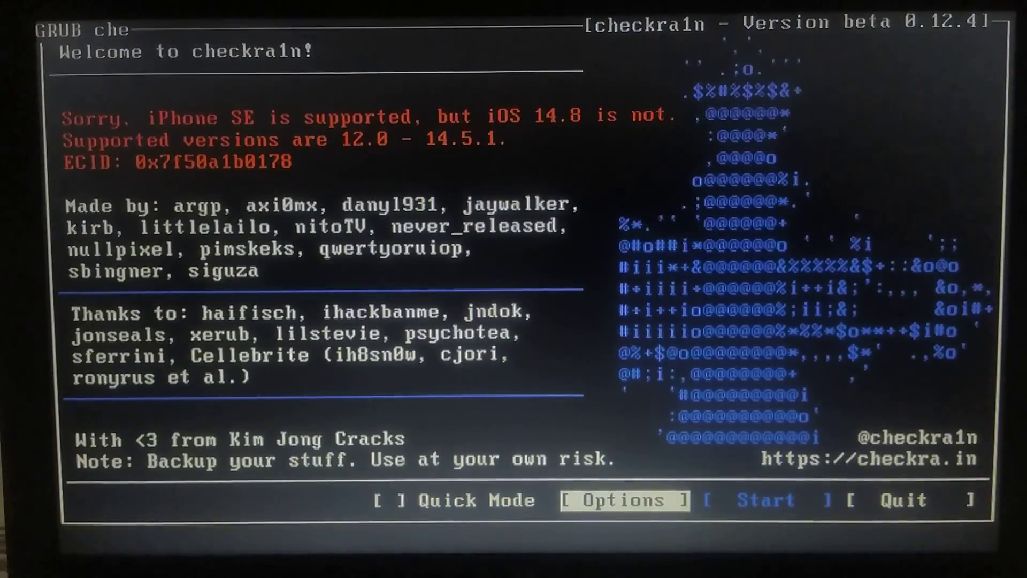
Tick 'Allow untested iOS/iPadOS/tvOS versions' in Options, leaving Skip A11 BPR check unchecked
key("Return")
key("Up")
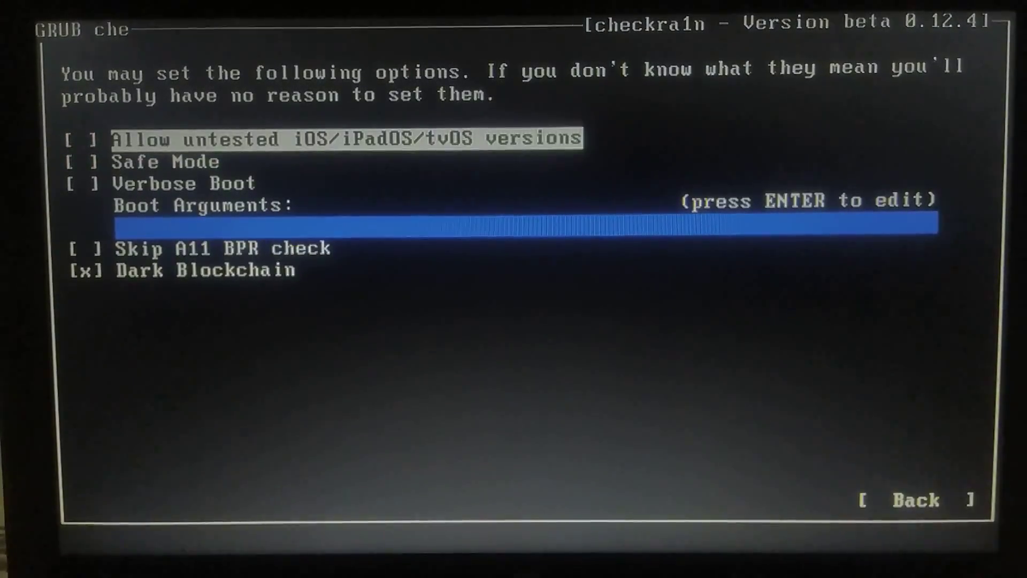
key("space")
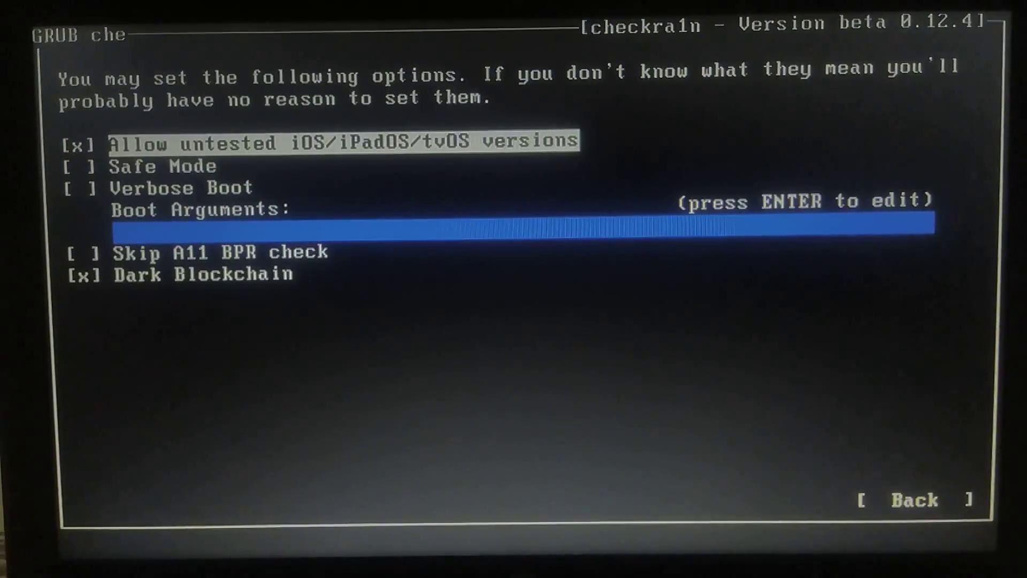
key("Down")
key("Down")
key("Down")
key("Down")
key("Down")
key("Up")
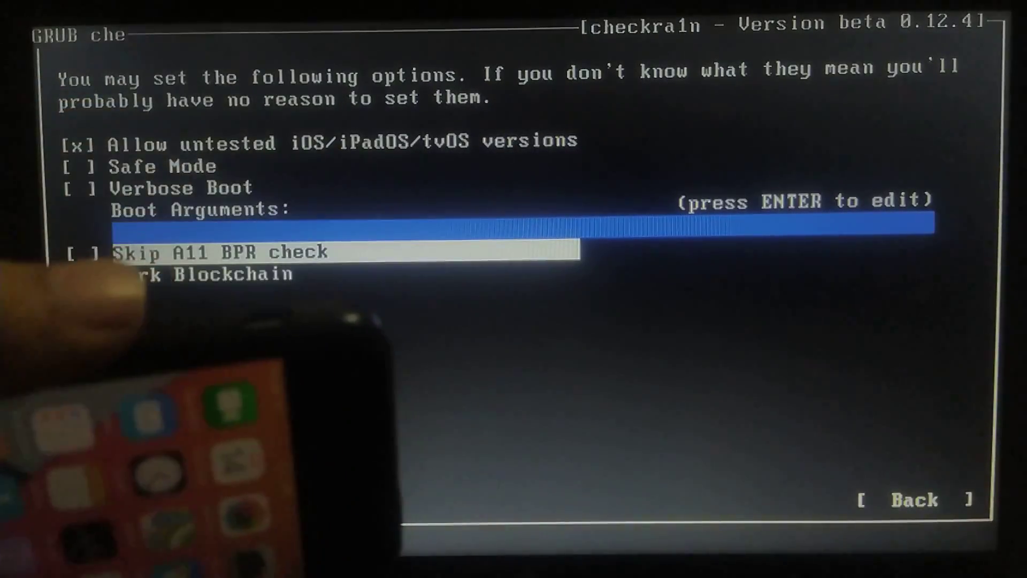
key("Down")
key("Down")
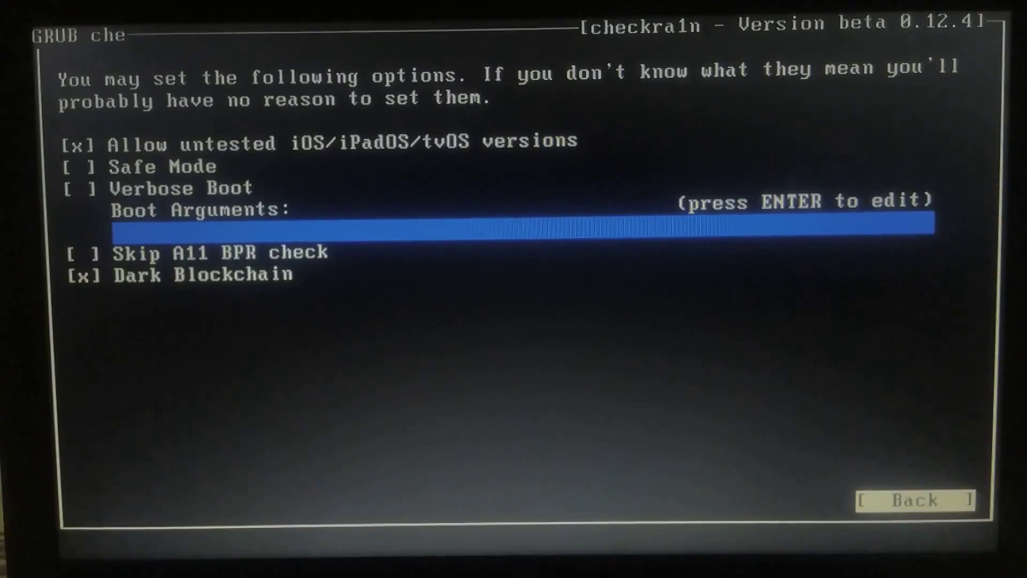
Start the iPhone SE jailbreak, accept the untested iOS 14.8 warning, and continue to the DFU guide
key("Return")
key("Right")
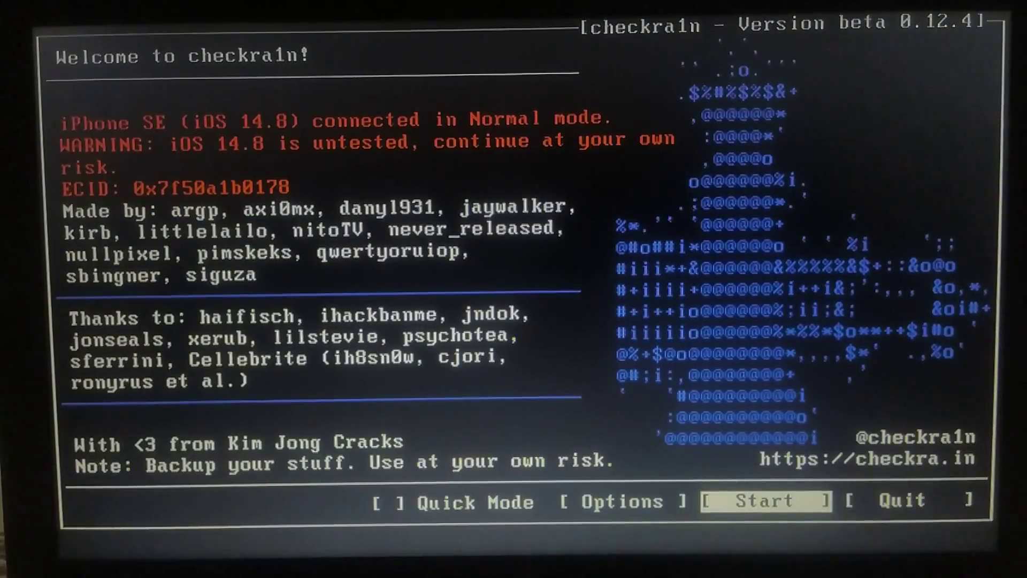
key("Return")
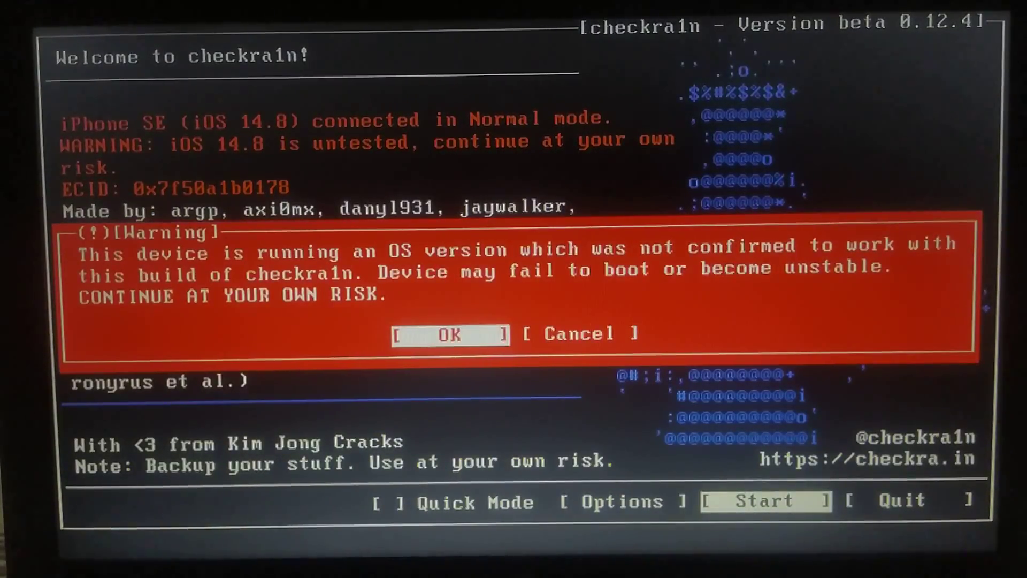
key("Return")
key("Return")
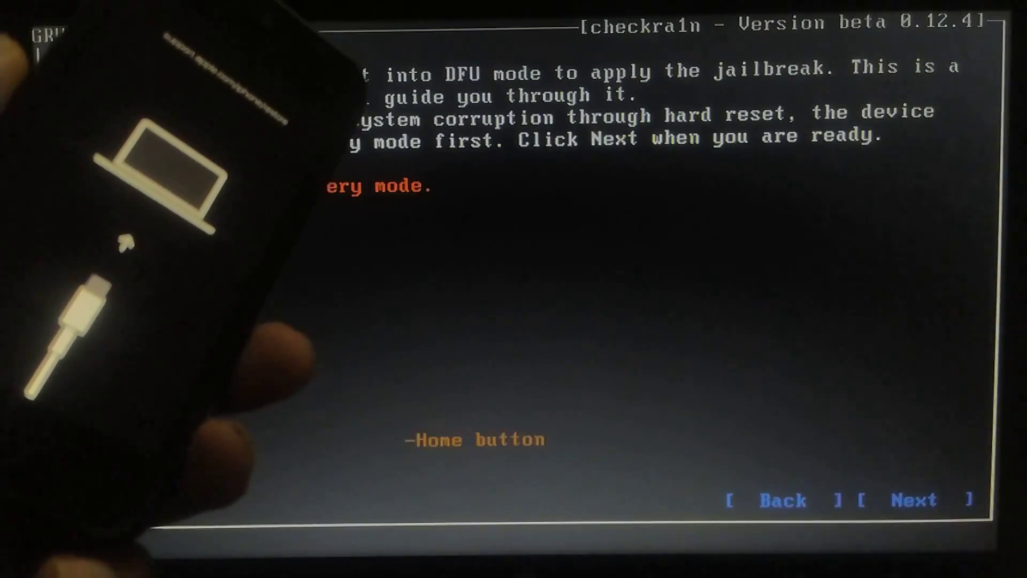
key("Return")
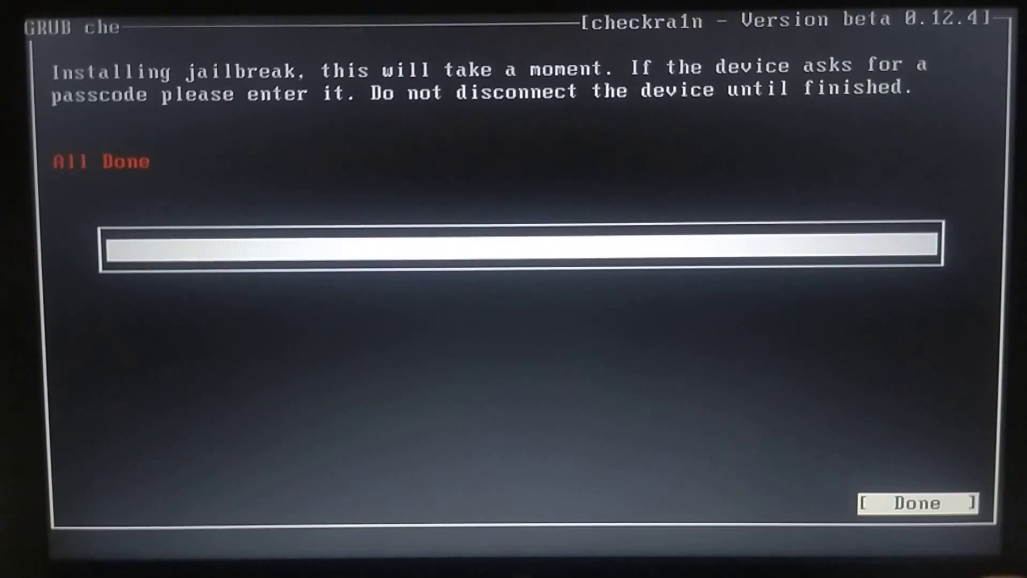
Dismiss the All Done jailbreak screen with Done
key("Return")
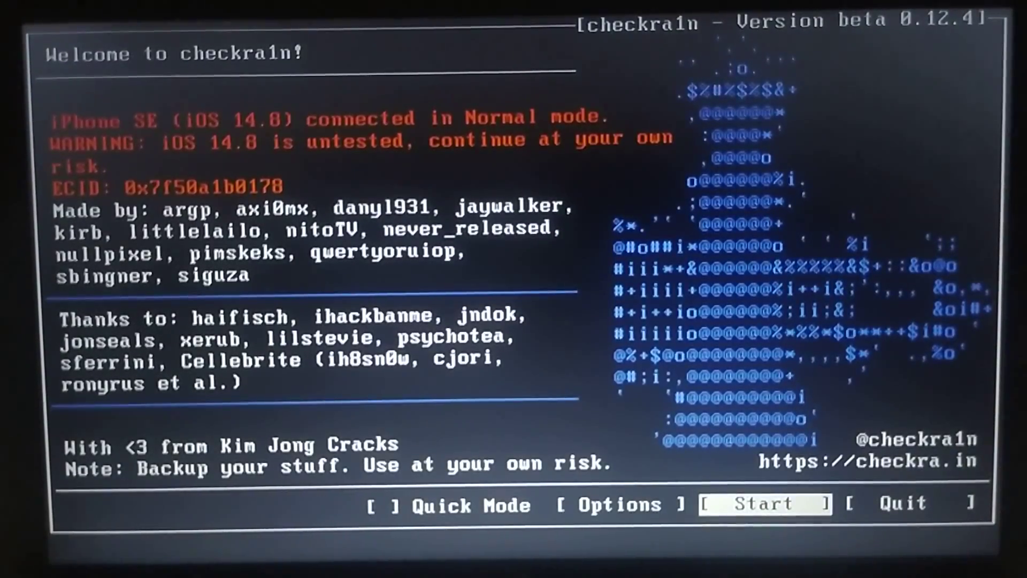